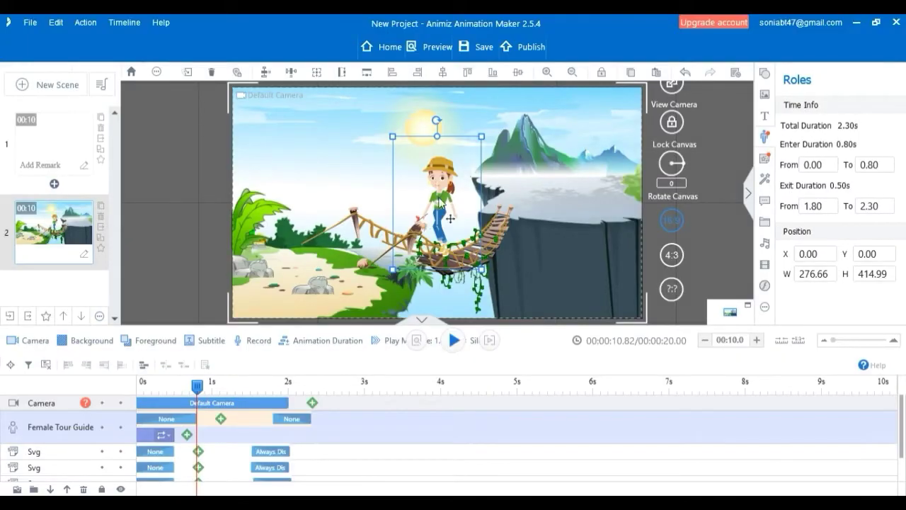
Place the Female Tour Guide role on the sandy bank beside the bridge and scale it to about 239 × 358.
{"action": "left_click_drag", "start_coordinate": [441, 203], "coordinate": [304, 219]}
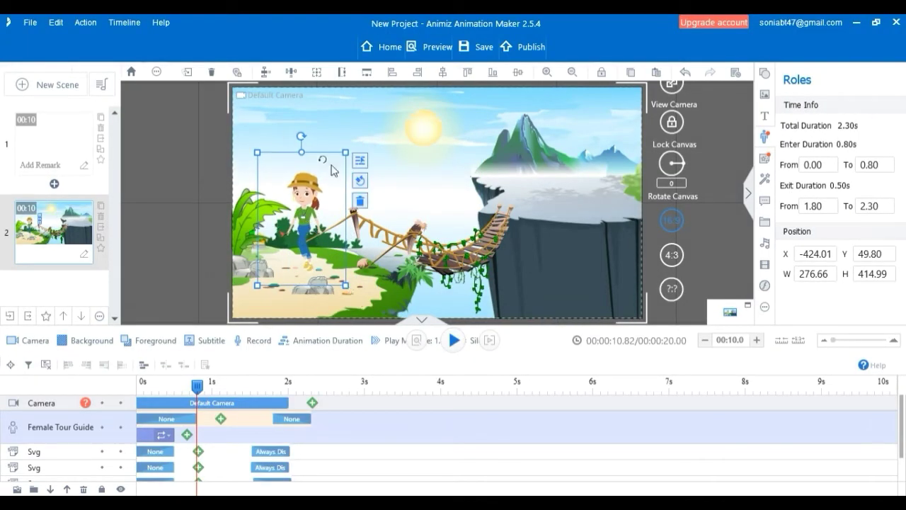
{"action": "mouse_move", "coordinate": [347, 290]}
{"action": "left_mouse_down"}
{"action": "mouse_move", "coordinate": [340, 274]}
{"action": "mouse_move", "coordinate": [348, 283]}
{"action": "left_mouse_up"}
{"action": "left_click_drag", "start_coordinate": [306, 224], "coordinate": [291, 226]}
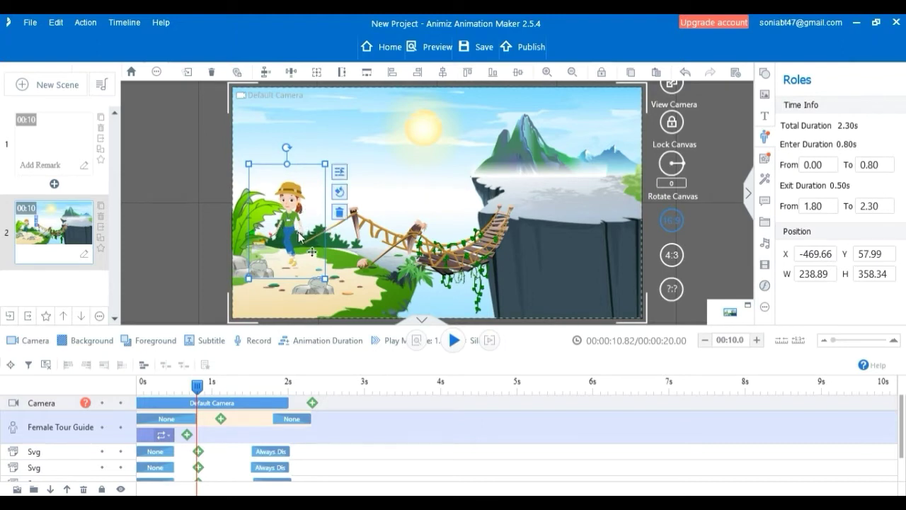
Flip the tour guide horizontally and position her at about X -459, Y 68 on the bank.
{"action": "right_click", "coordinate": [300, 236]}
{"action": "mouse_move", "coordinate": [382, 474]}
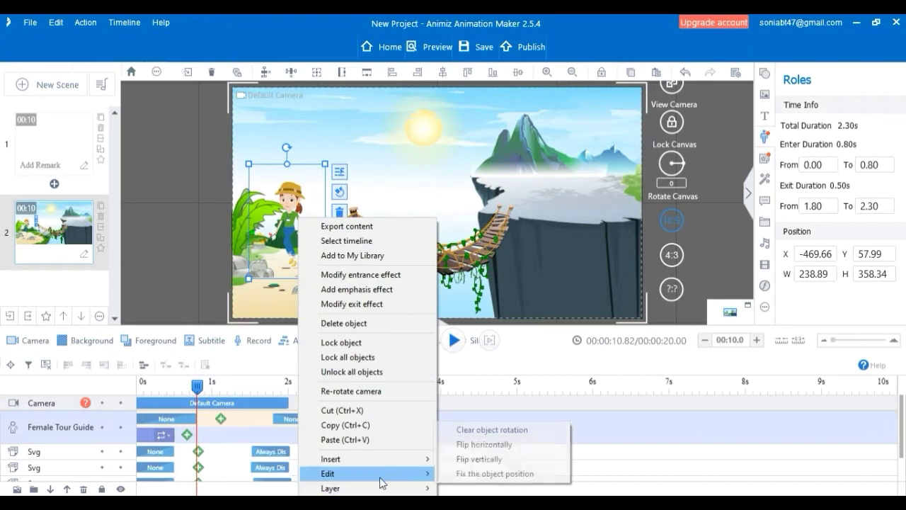
{"action": "left_click", "coordinate": [482, 444]}
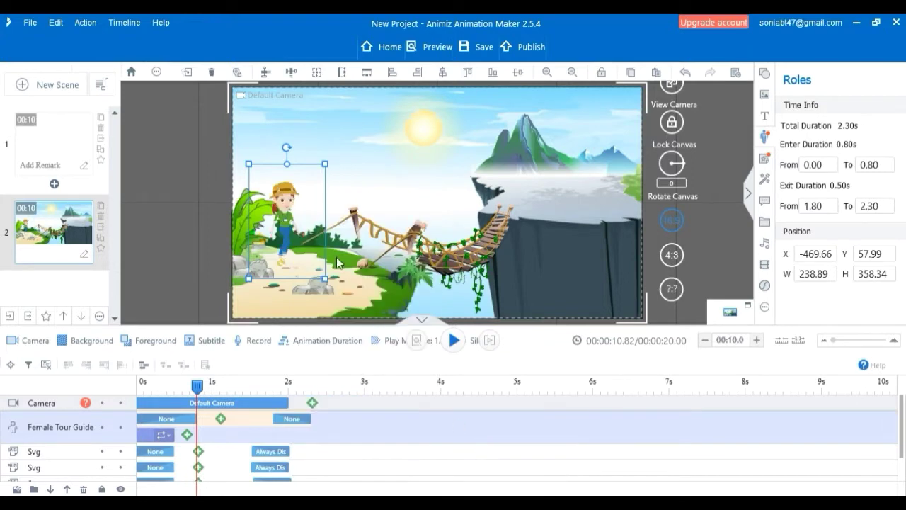
{"action": "left_click_drag", "start_coordinate": [286, 228], "coordinate": [289, 233]}
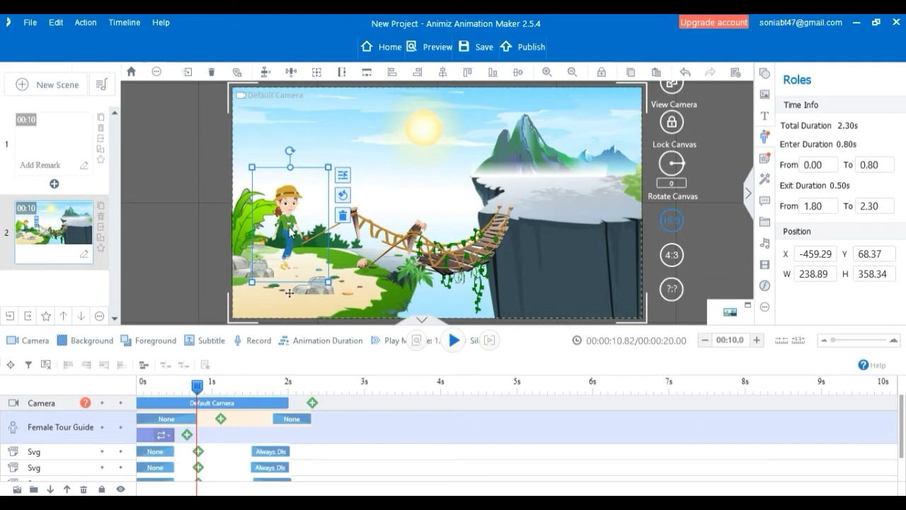
Extend the tour guide's Walking action to about 4 s and add a Move effect with the constant speed curve.
{"action": "left_click_drag", "start_coordinate": [172, 437], "coordinate": [440, 442]}
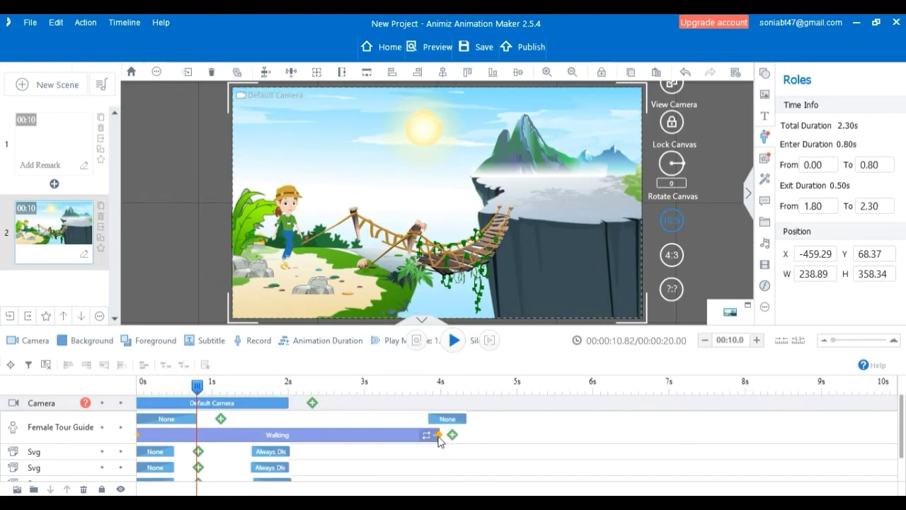
{"action": "left_click", "coordinate": [221, 419]}
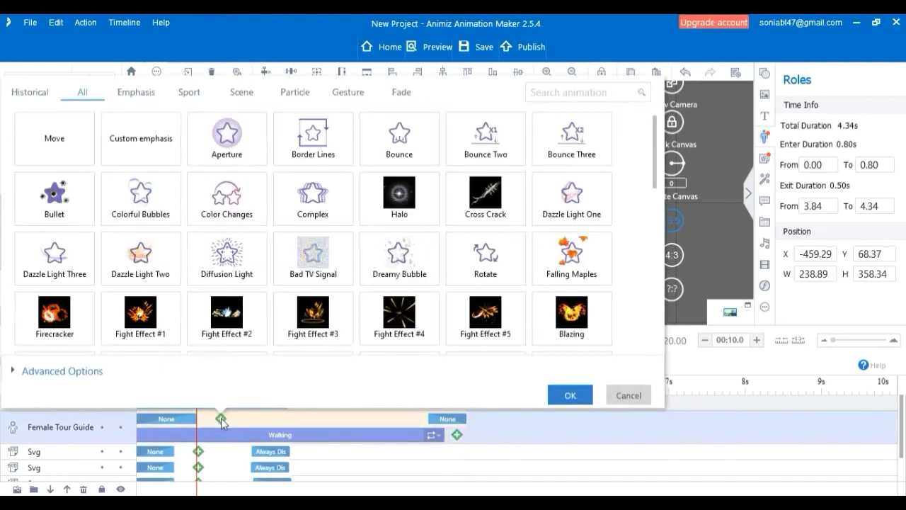
{"action": "left_click", "coordinate": [54, 138]}
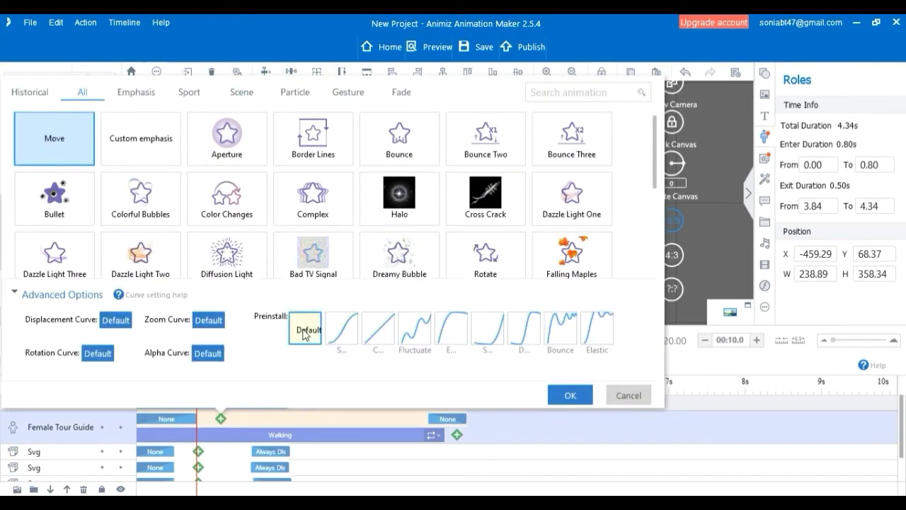
{"action": "left_click", "coordinate": [378, 337]}
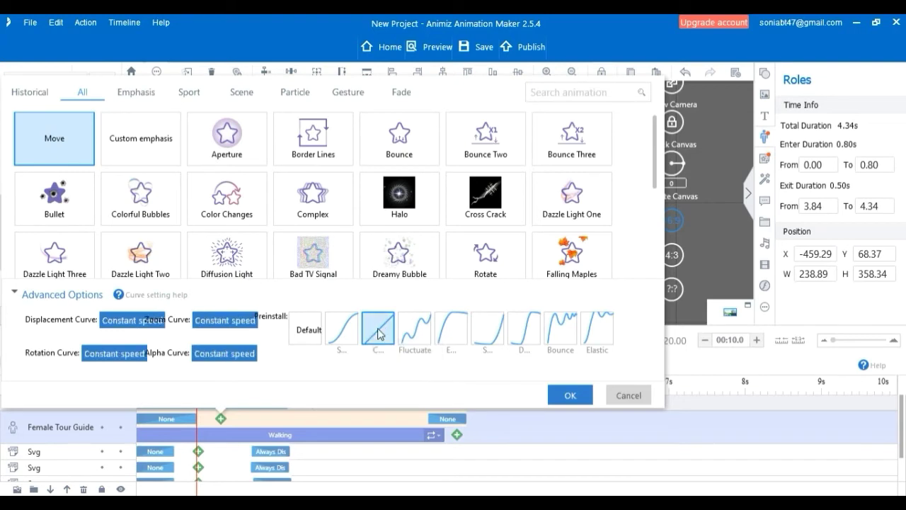
{"action": "left_click", "coordinate": [571, 395]}
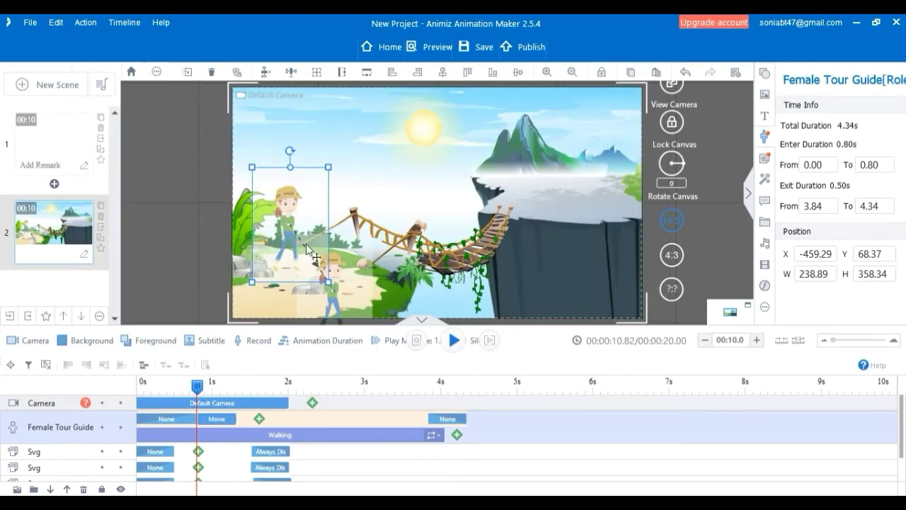
Put the Move effect's end figure on the bridge at about X 84, Y 85, scaled down to about 153 × 229.
{"action": "left_click", "coordinate": [340, 282]}
{"action": "left_click_drag", "start_coordinate": [333, 282], "coordinate": [469, 204]}
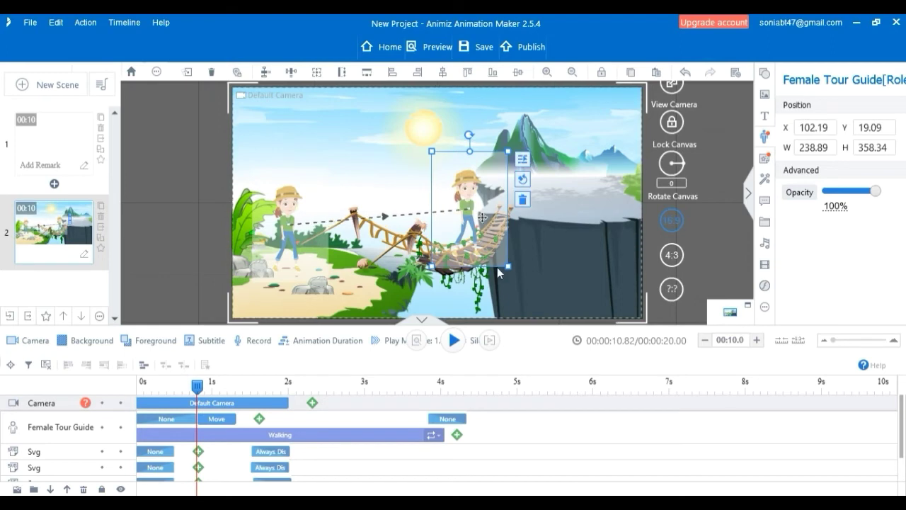
{"action": "left_click_drag", "start_coordinate": [509, 269], "coordinate": [499, 246]}
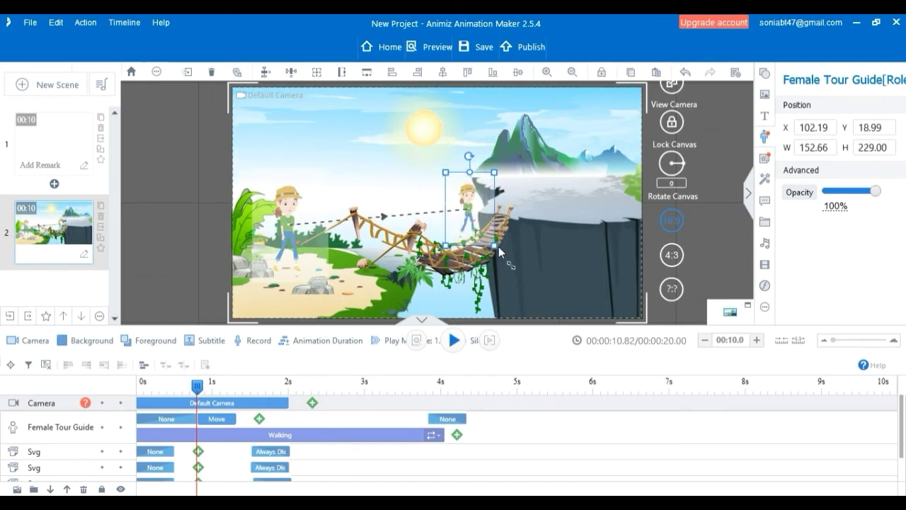
{"action": "left_click_drag", "start_coordinate": [467, 205], "coordinate": [460, 222]}
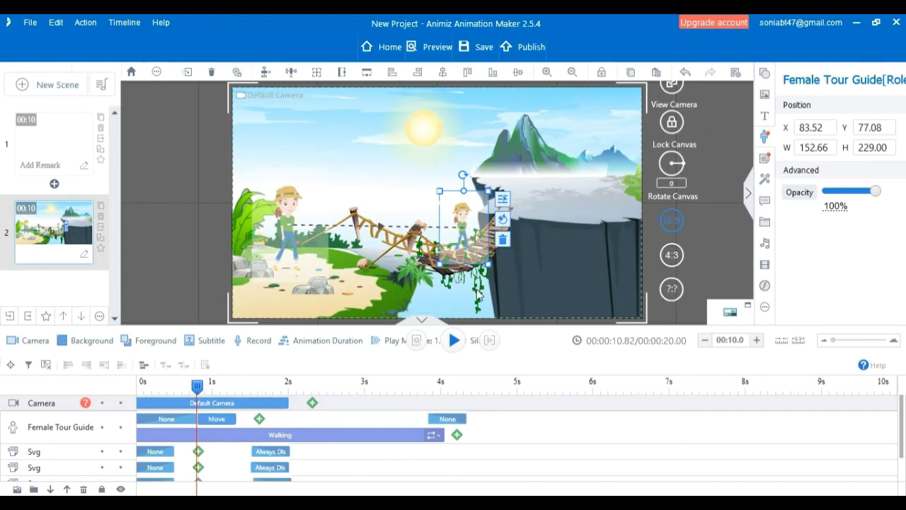
{"action": "left_click_drag", "start_coordinate": [463, 243], "coordinate": [462, 245]}
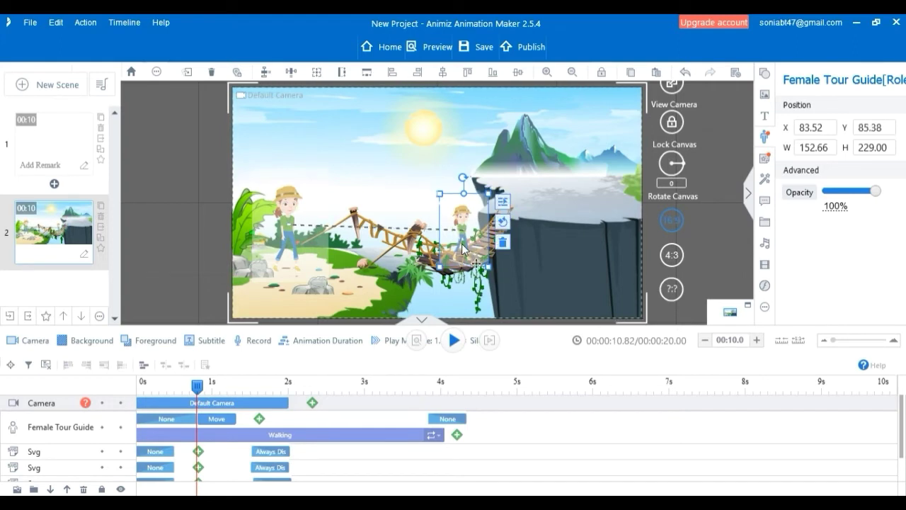
{"action": "left_click", "coordinate": [540, 279]}
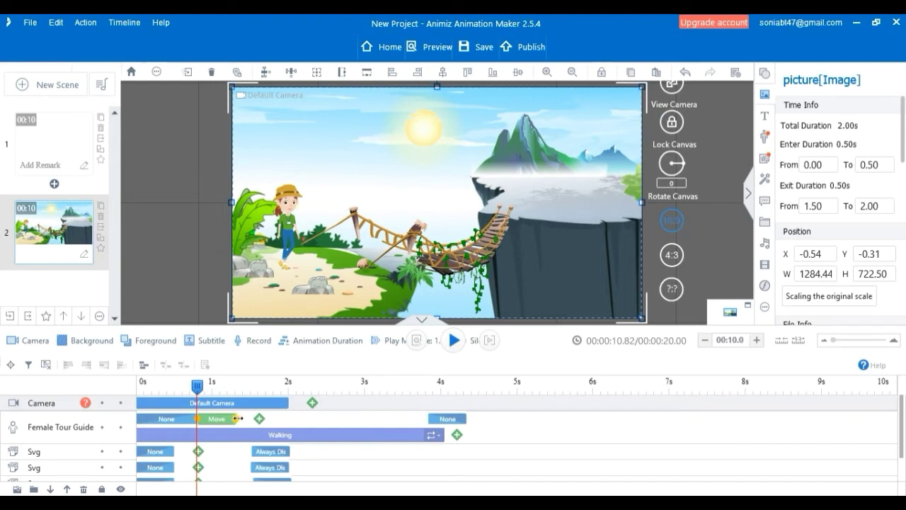
Stretch the Move effect to about 4 s, shorten the tour guide's entrance effect to about 0.2 s, and play the scene from the start.
{"action": "left_click_drag", "start_coordinate": [238, 418], "coordinate": [443, 423]}
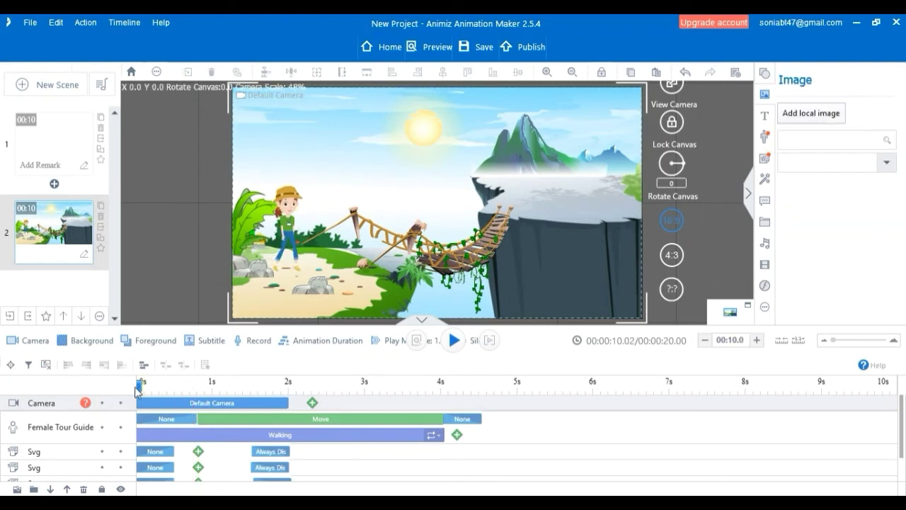
{"action": "left_click", "coordinate": [454, 340]}
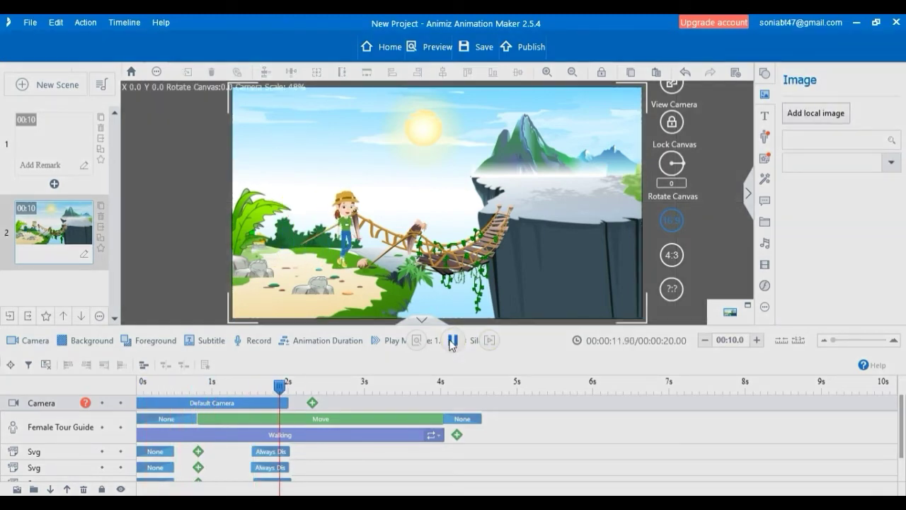
{"action": "left_click", "coordinate": [187, 423]}
{"action": "left_click_drag", "start_coordinate": [196, 419], "coordinate": [150, 419]}
{"action": "left_click", "coordinate": [137, 387]}
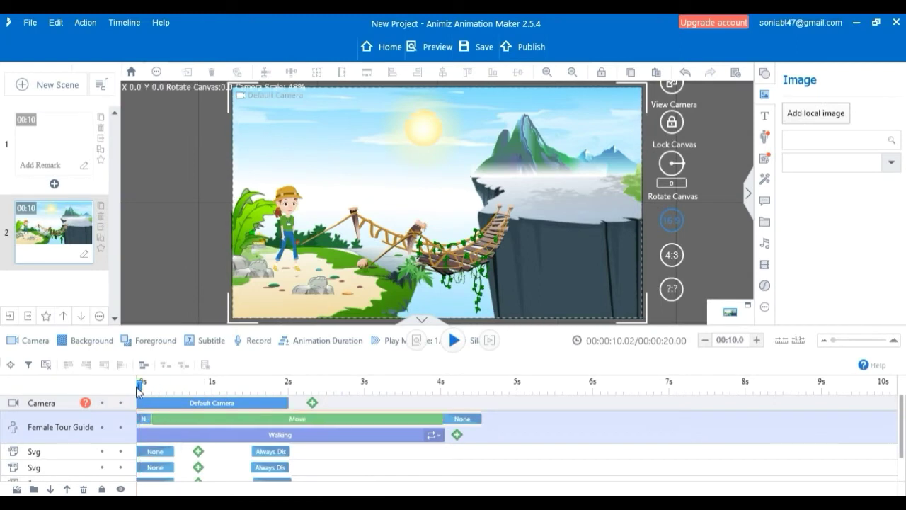
{"action": "left_click", "coordinate": [450, 346]}
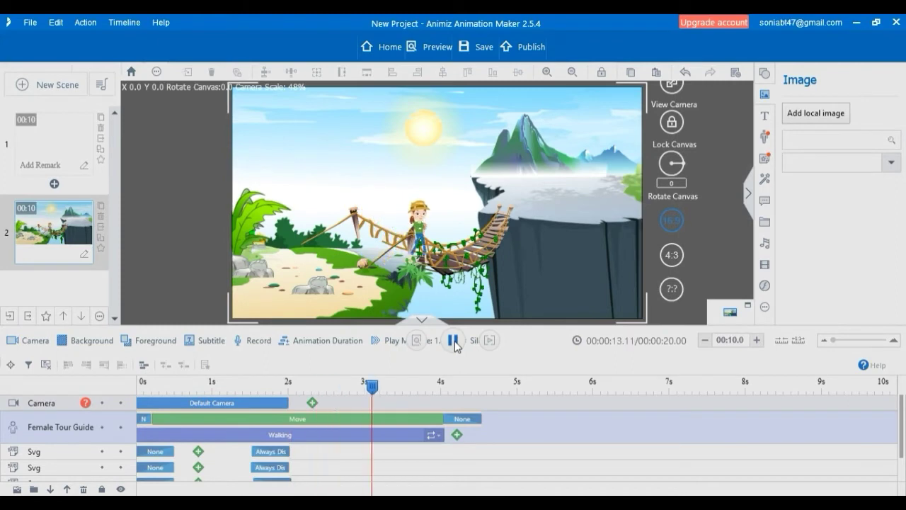
{"action": "left_click", "coordinate": [454, 343]}
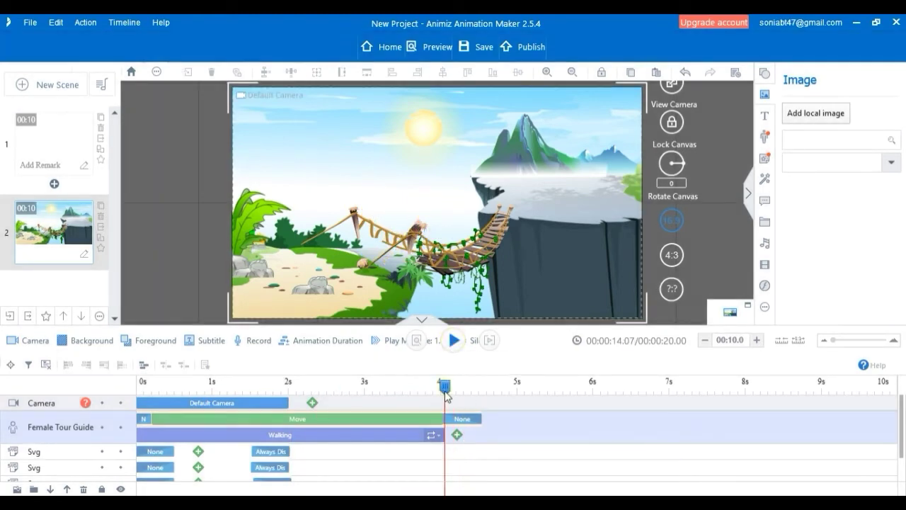
Shift the tour guide's exit effect to about 4.4 s and add a second Move effect with the constant speed curve before it.
{"action": "left_click", "coordinate": [461, 418]}
{"action": "left_click_drag", "start_coordinate": [466, 418], "coordinate": [494, 420]}
{"action": "left_click", "coordinate": [458, 421]}
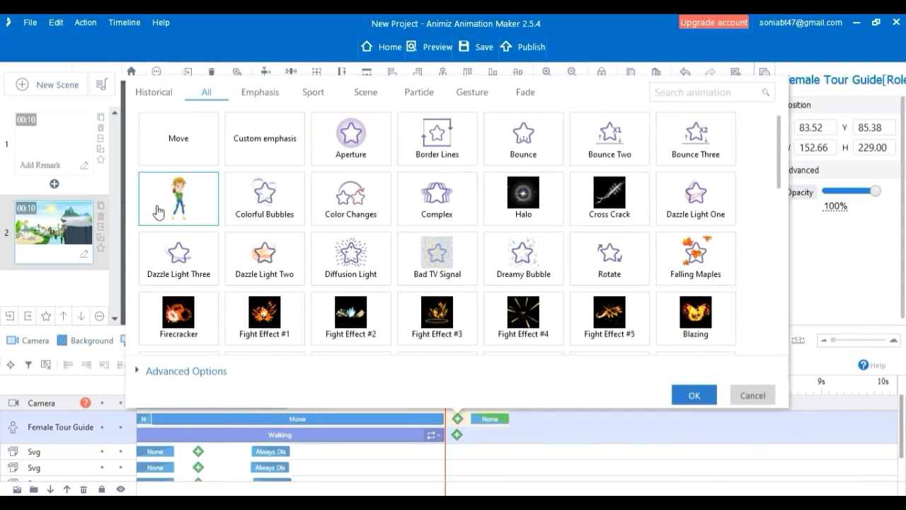
{"action": "left_click", "coordinate": [177, 146]}
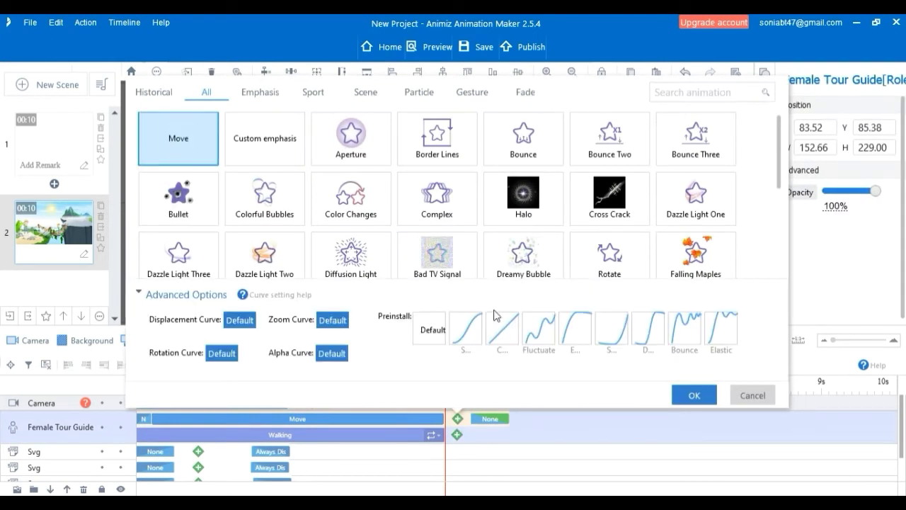
{"action": "left_click", "coordinate": [508, 336]}
{"action": "left_click", "coordinate": [695, 394]}
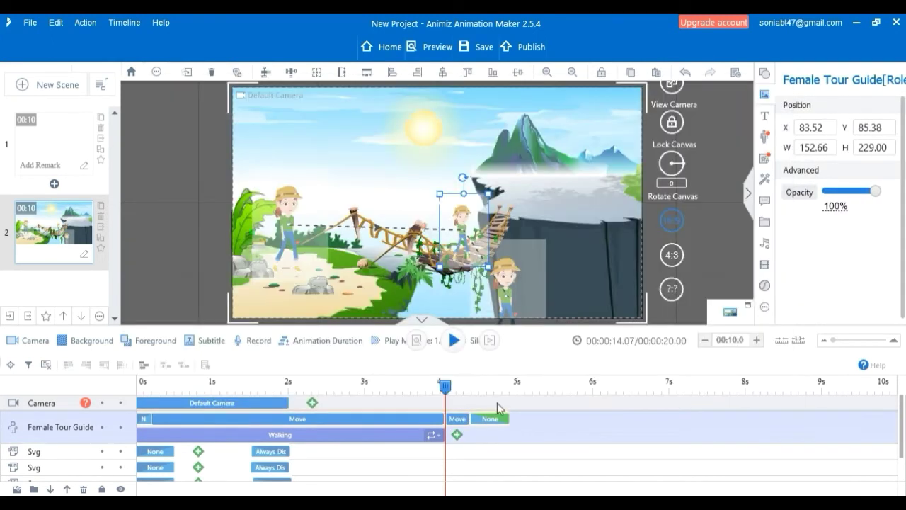
Put the second Move's end figure on the clifftop at about X 282, Y -58, sized about 116 × 173, and play the scene.
{"action": "left_click_drag", "start_coordinate": [513, 288], "coordinate": [540, 154]}
{"action": "left_click_drag", "start_coordinate": [575, 219], "coordinate": [523, 191]}
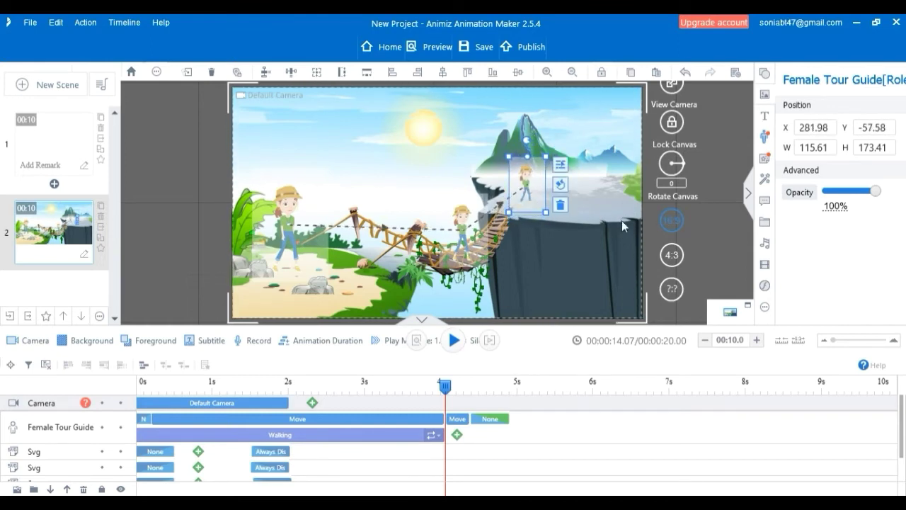
{"action": "left_click", "coordinate": [418, 440]}
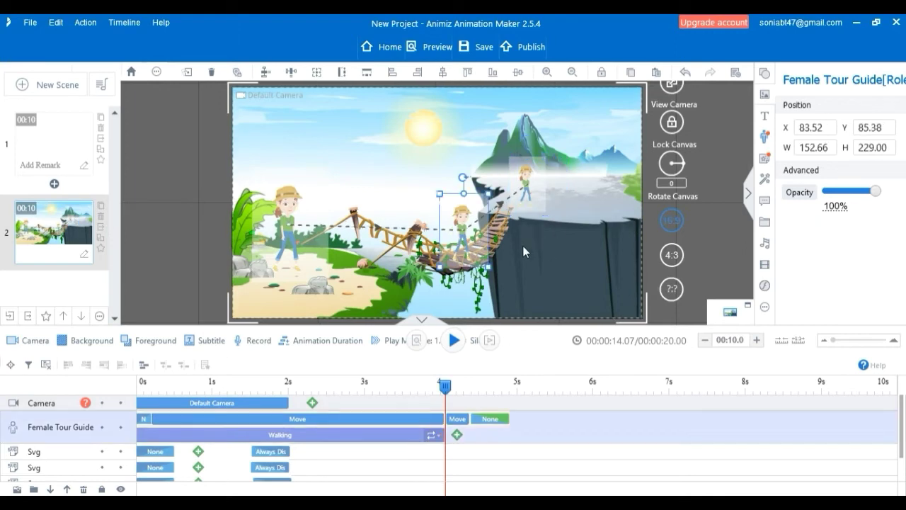
{"action": "left_click_drag", "start_coordinate": [445, 386], "coordinate": [141, 386]}
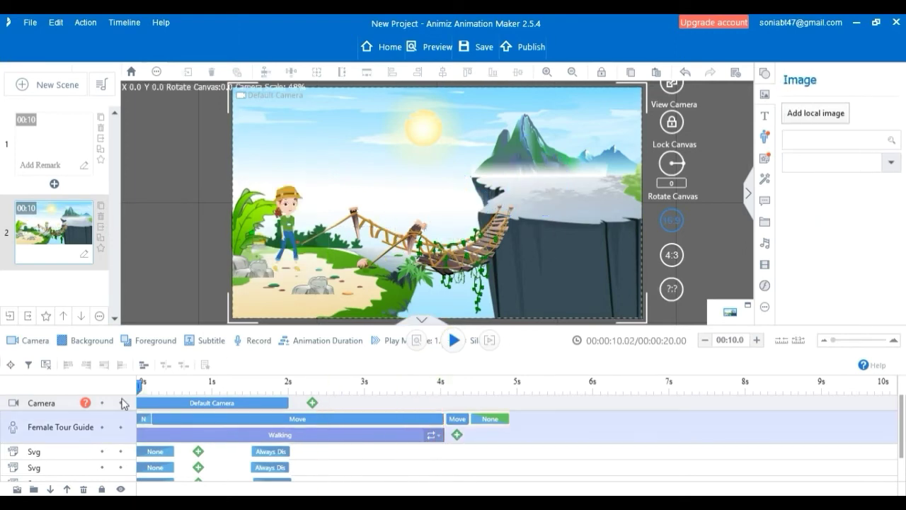
{"action": "left_click", "coordinate": [454, 342]}
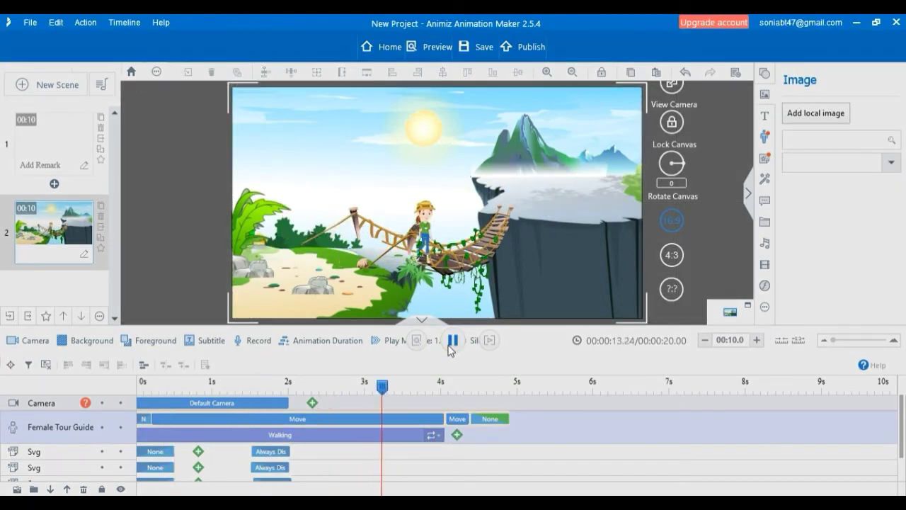
Shift the tour guide's exit effect to about 7 s and stretch the second Move effect until it meets the exit effect.
{"action": "left_click", "coordinate": [459, 420]}
{"action": "left_click_drag", "start_coordinate": [472, 419], "coordinate": [677, 413]}
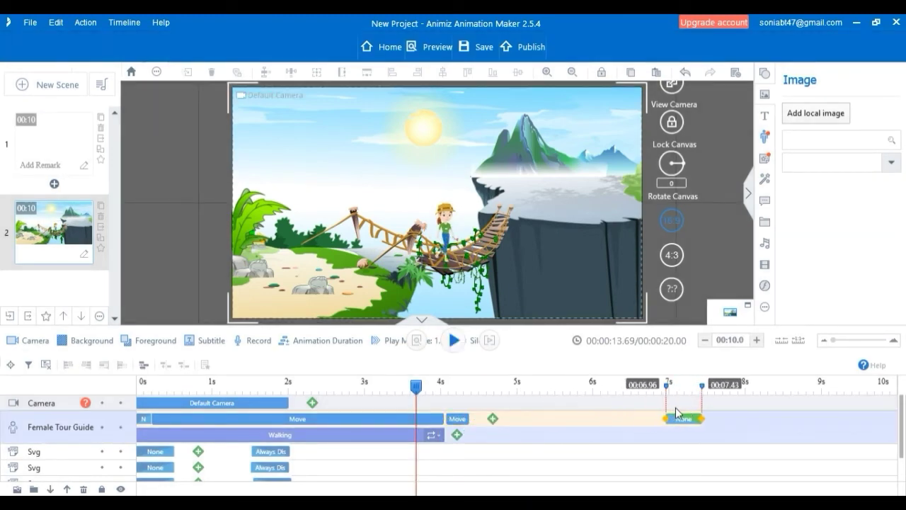
{"action": "left_click", "coordinate": [495, 429]}
{"action": "left_click_drag", "start_coordinate": [461, 420], "coordinate": [667, 419]}
{"action": "left_click_drag", "start_coordinate": [447, 418], "coordinate": [444, 420]}
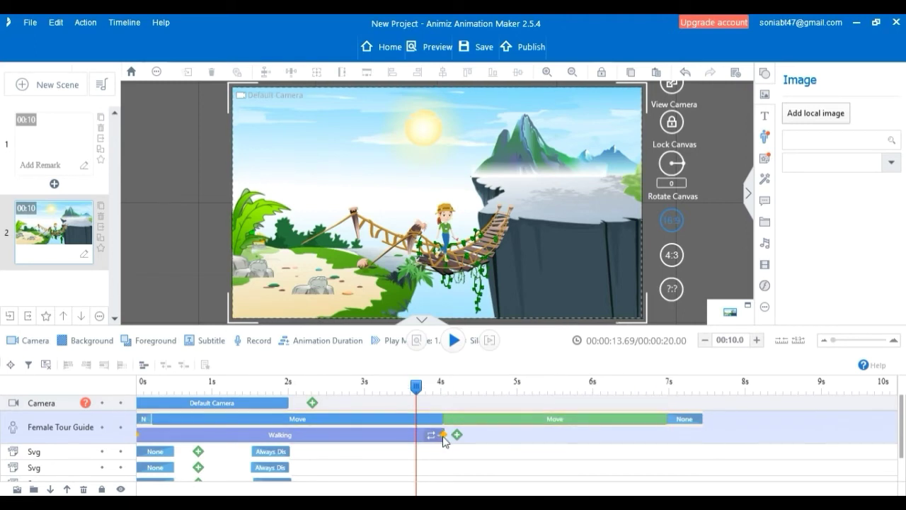
Extend the Walking action to the end of the exit effect at about 7.4 s and replay the scene from the start.
{"action": "left_click", "coordinate": [454, 341]}
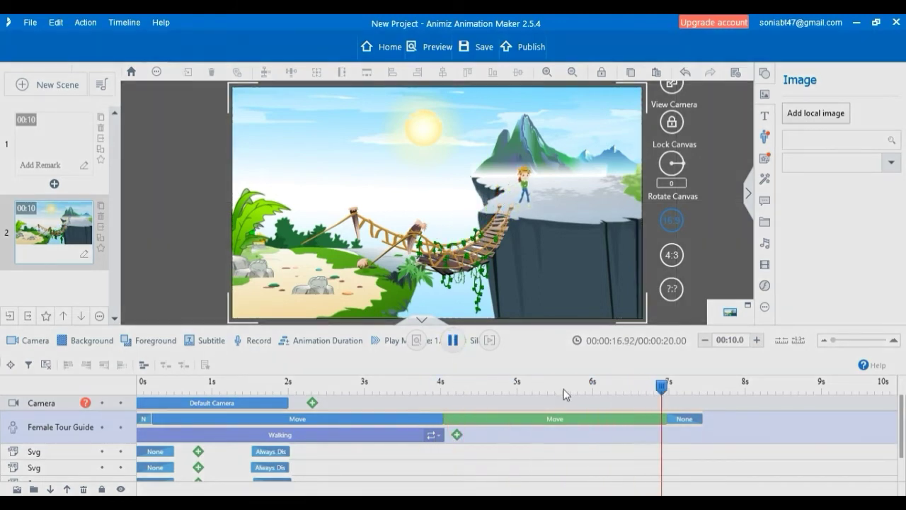
{"action": "left_click", "coordinate": [454, 341]}
{"action": "left_click_drag", "start_coordinate": [787, 387], "coordinate": [441, 407]}
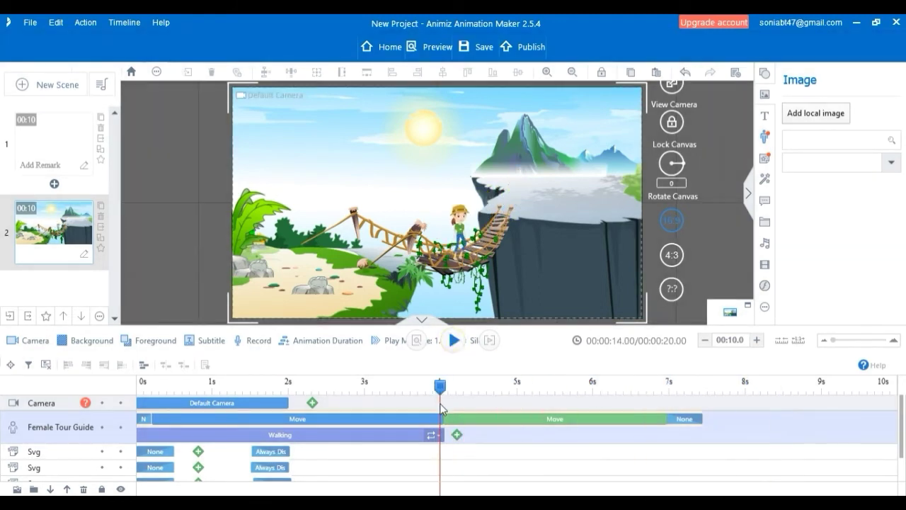
{"action": "left_click_drag", "start_coordinate": [445, 438], "coordinate": [707, 455]}
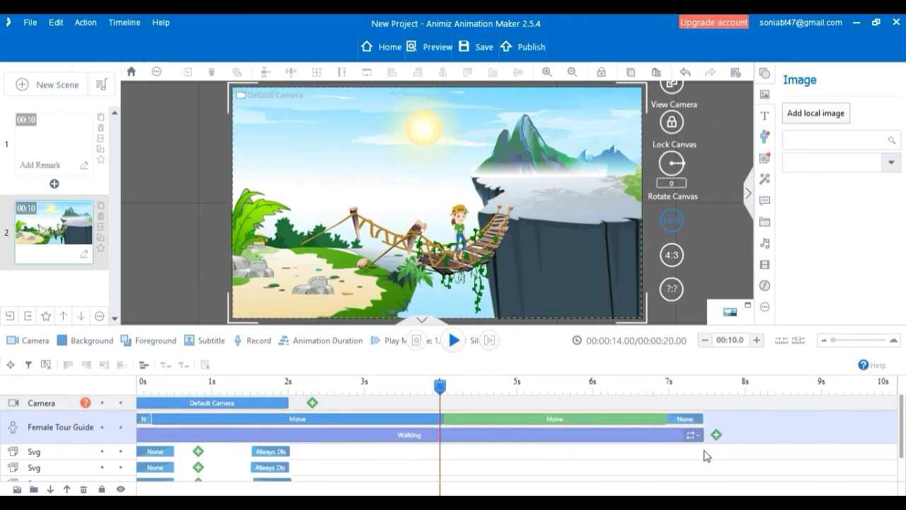
{"action": "left_click", "coordinate": [454, 341]}
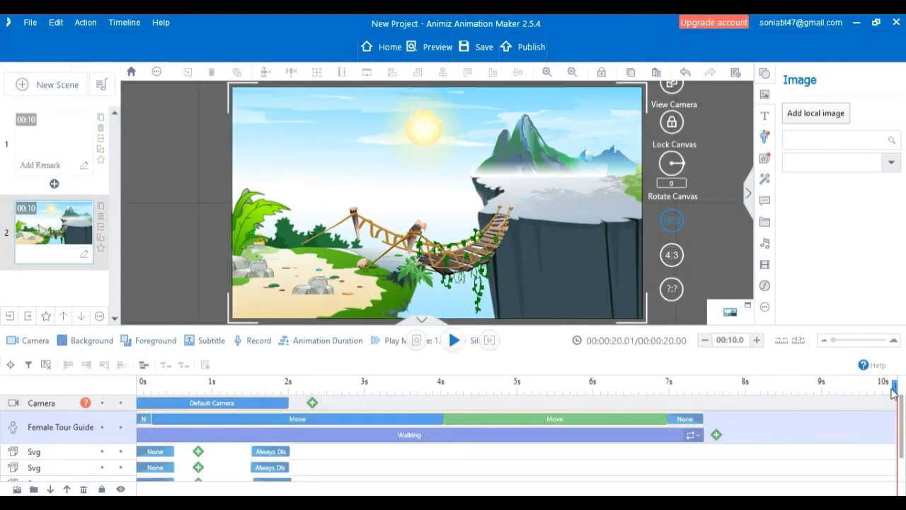
{"action": "left_click_drag", "start_coordinate": [892, 394], "coordinate": [139, 388]}
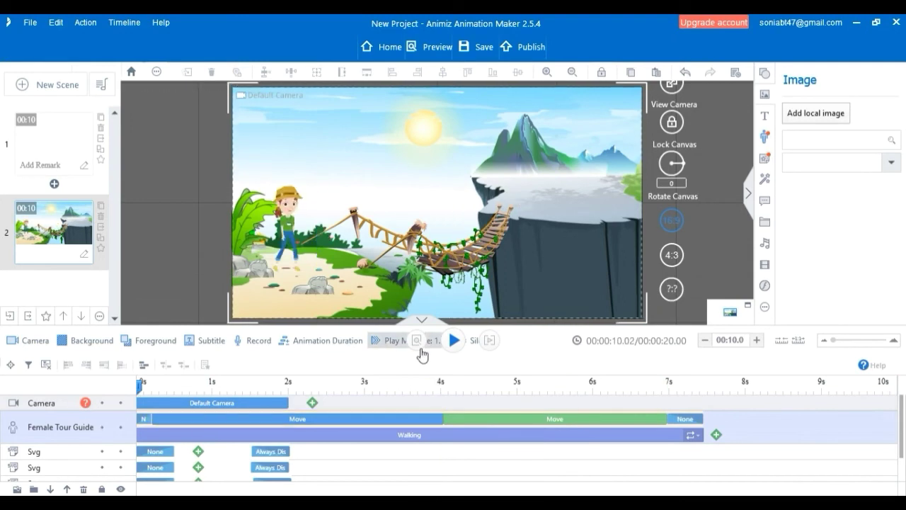
{"action": "left_click", "coordinate": [453, 340]}
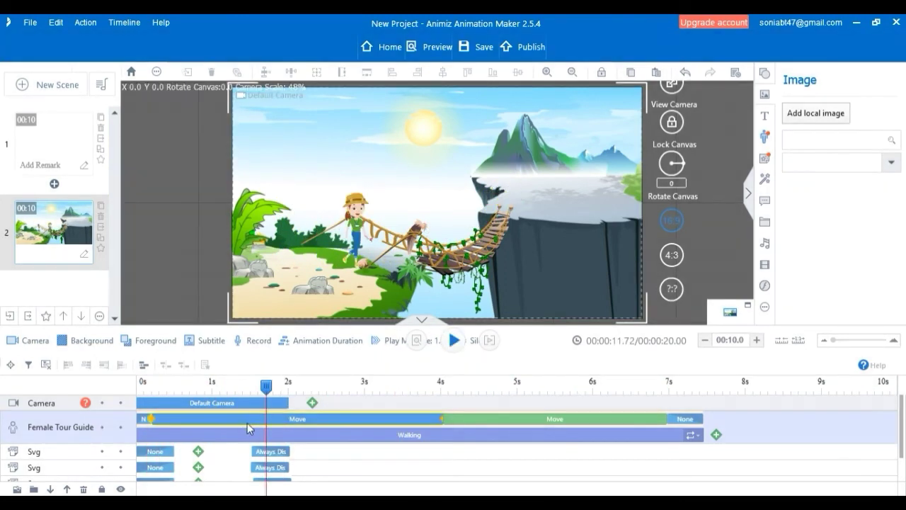
Add a camera with the default specification and shift it on the timeline to start at about 6.7 s, as the guide reaches the cliff.
{"action": "left_click_drag", "start_coordinate": [248, 427], "coordinate": [228, 427]}
{"action": "left_click", "coordinate": [313, 404]}
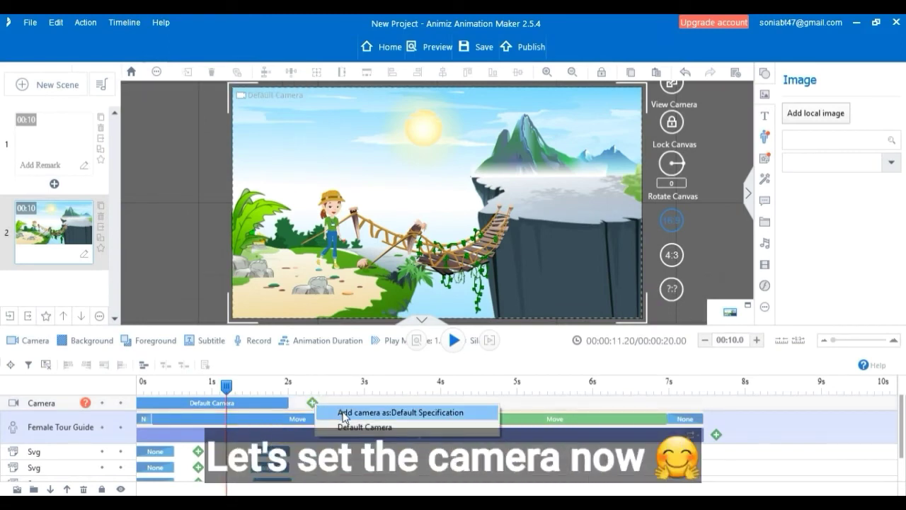
{"action": "left_click", "coordinate": [344, 413]}
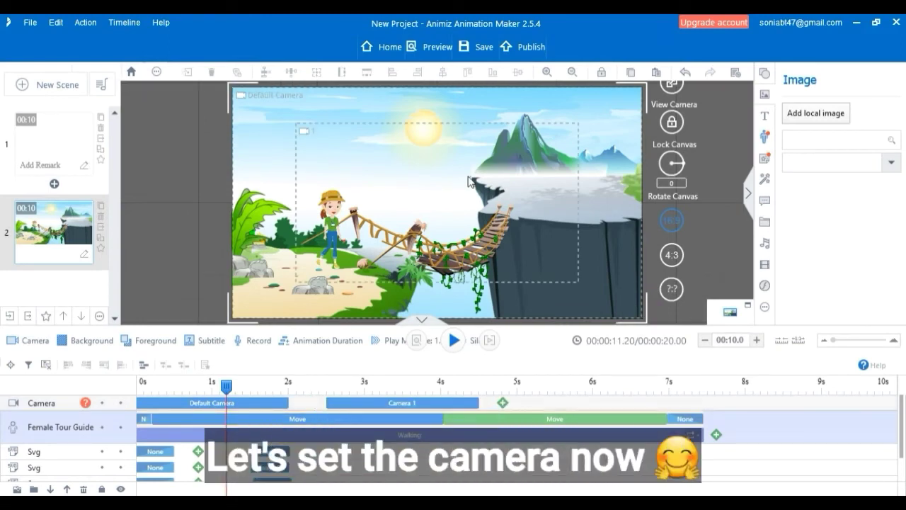
{"action": "left_click_drag", "start_coordinate": [227, 386], "coordinate": [650, 396]}
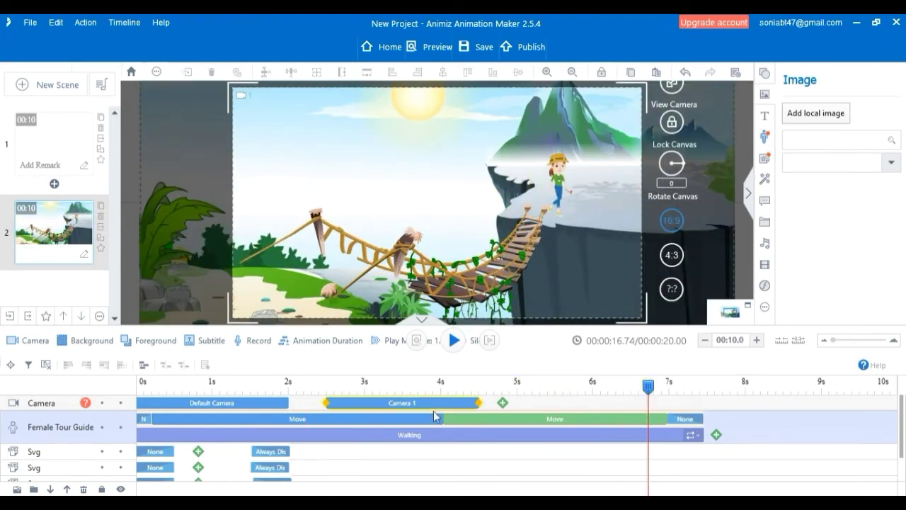
{"action": "left_click_drag", "start_coordinate": [432, 405], "coordinate": [755, 421]}
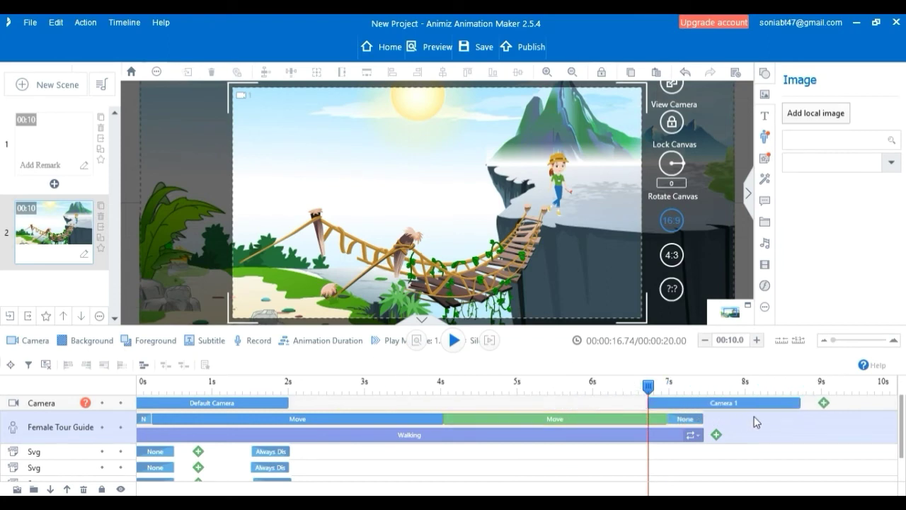
Stretch the second Move effect to the new camera's end at about 8.7 s, extend the Walking action to about 8.8 s, and play the scene.
{"action": "left_click_drag", "start_coordinate": [667, 419], "coordinate": [801, 419]}
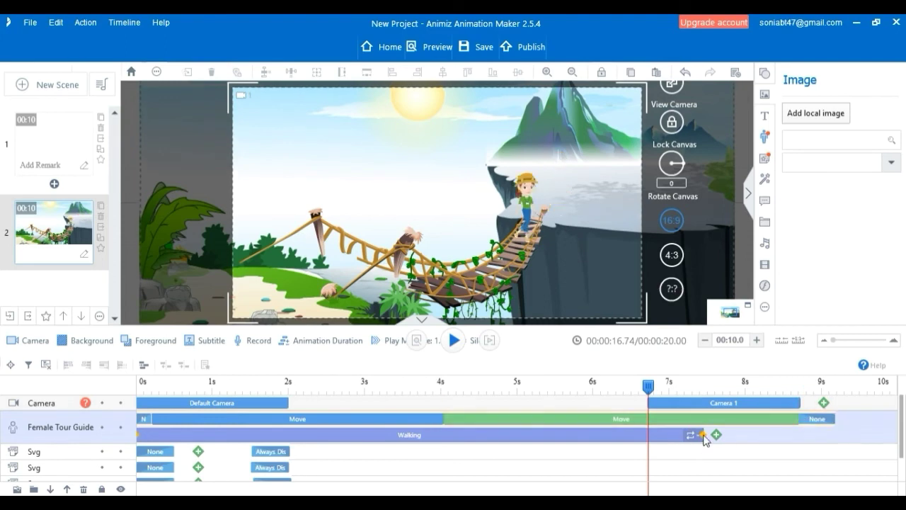
{"action": "left_click_drag", "start_coordinate": [719, 435], "coordinate": [805, 434]}
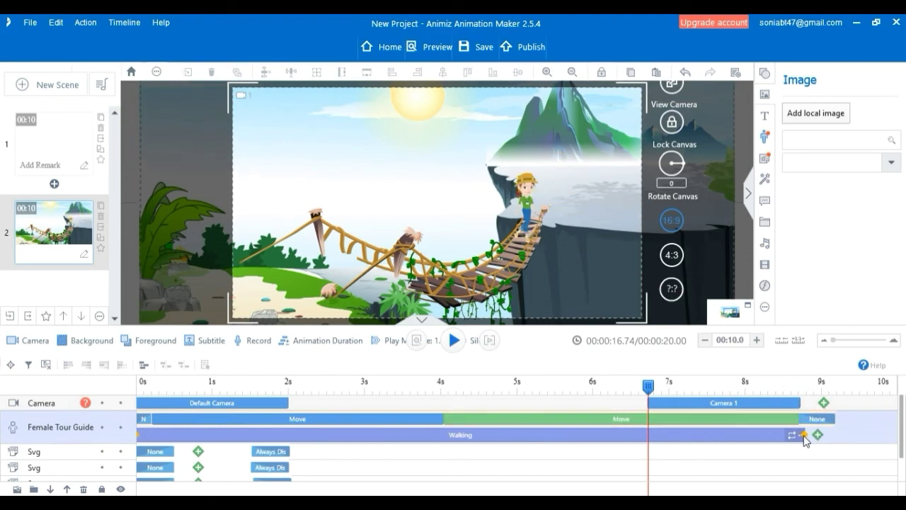
{"action": "left_click", "coordinate": [454, 341]}
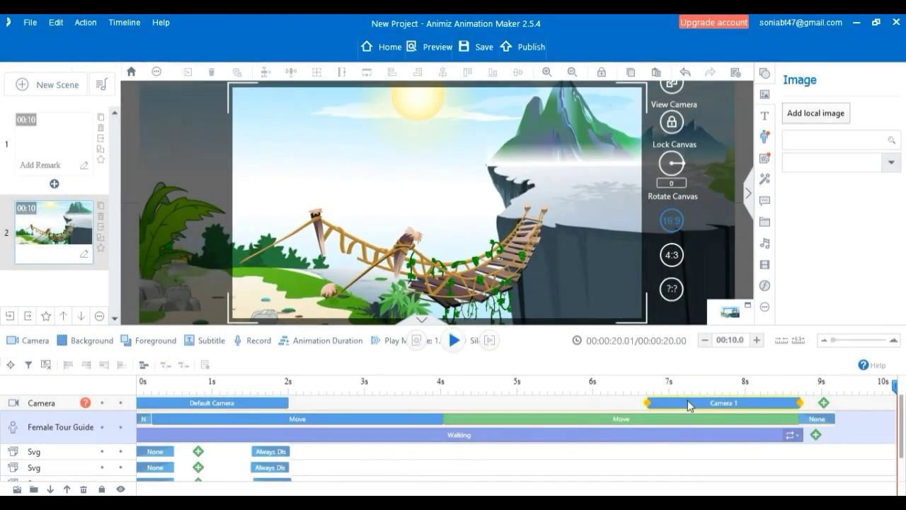
Resize the new camera's frame to about 283 × 159, place it around the guide on the clifftop at about X 279, Y -21, and play it.
{"action": "left_click", "coordinate": [687, 402]}
{"action": "left_click", "coordinate": [740, 384]}
{"action": "left_click", "coordinate": [694, 402]}
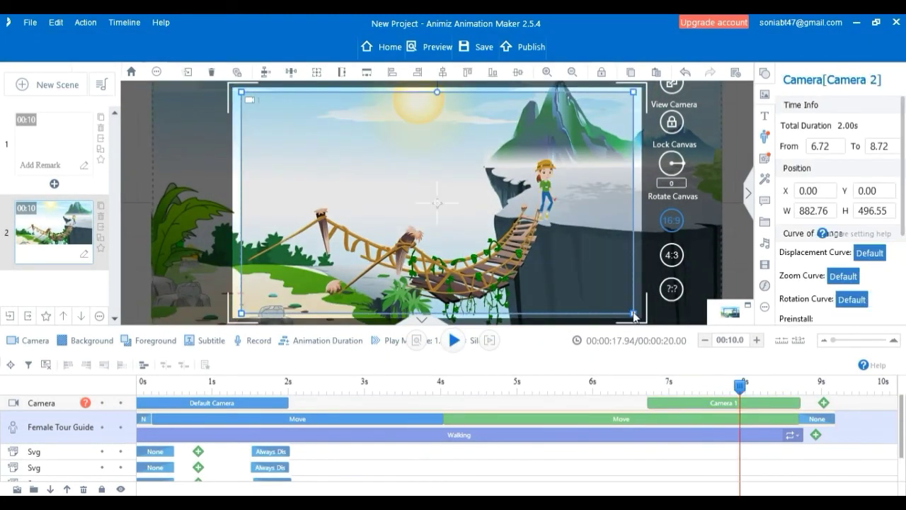
{"action": "left_click_drag", "start_coordinate": [634, 315], "coordinate": [493, 248]}
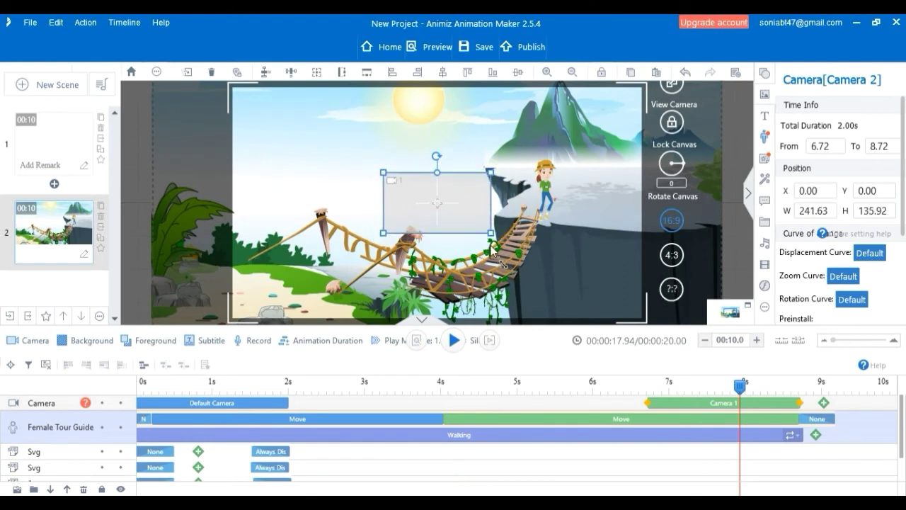
{"action": "left_click_drag", "start_coordinate": [454, 224], "coordinate": [613, 225]}
{"action": "left_click_drag", "start_coordinate": [564, 192], "coordinate": [562, 195]}
{"action": "left_click_drag", "start_coordinate": [510, 164], "coordinate": [498, 135]}
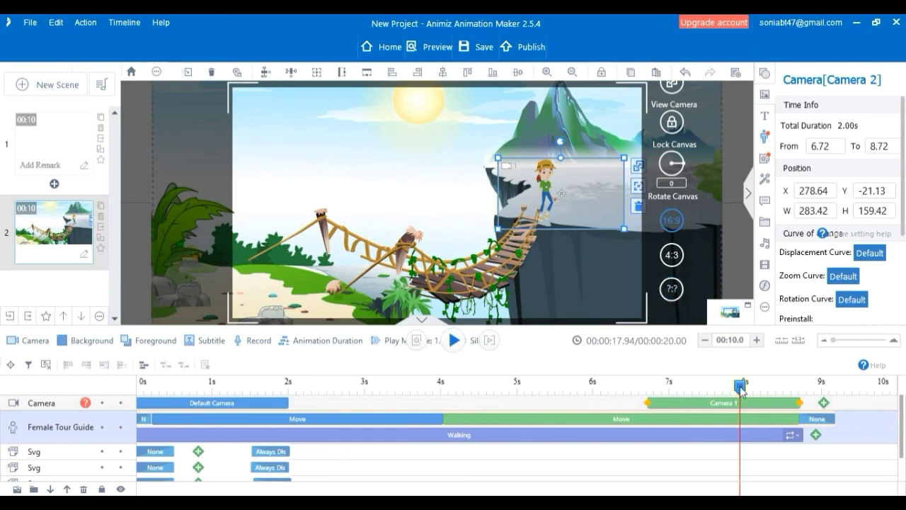
{"action": "left_click_drag", "start_coordinate": [740, 388], "coordinate": [617, 405]}
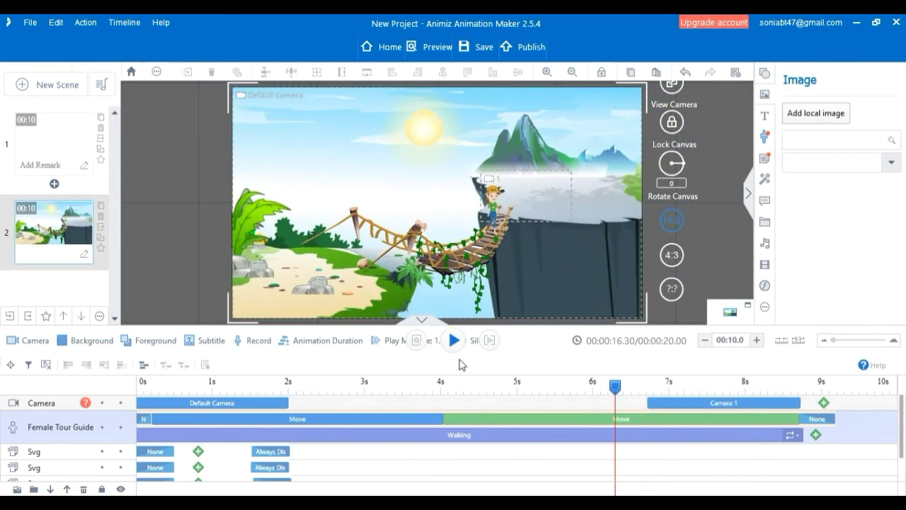
{"action": "left_click", "coordinate": [454, 341]}
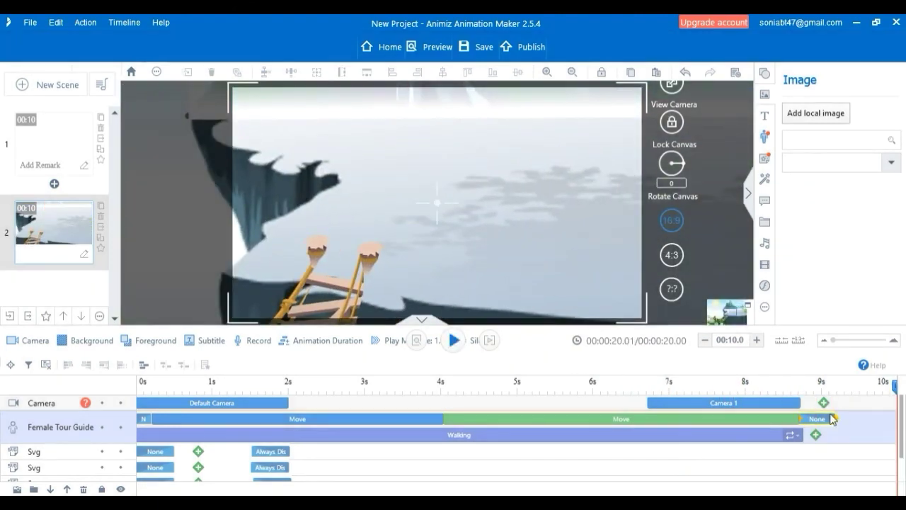
Shorten the tour guide's exit effect to end at about 8.9 s and replay the scene from the start.
{"action": "left_click", "coordinate": [832, 420]}
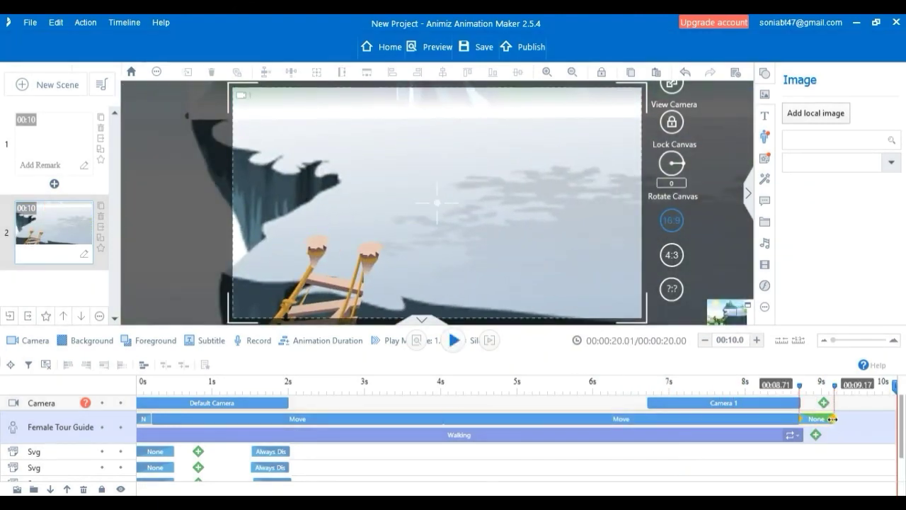
{"action": "left_click_drag", "start_coordinate": [832, 419], "coordinate": [816, 420]}
{"action": "left_click_drag", "start_coordinate": [896, 387], "coordinate": [133, 418]}
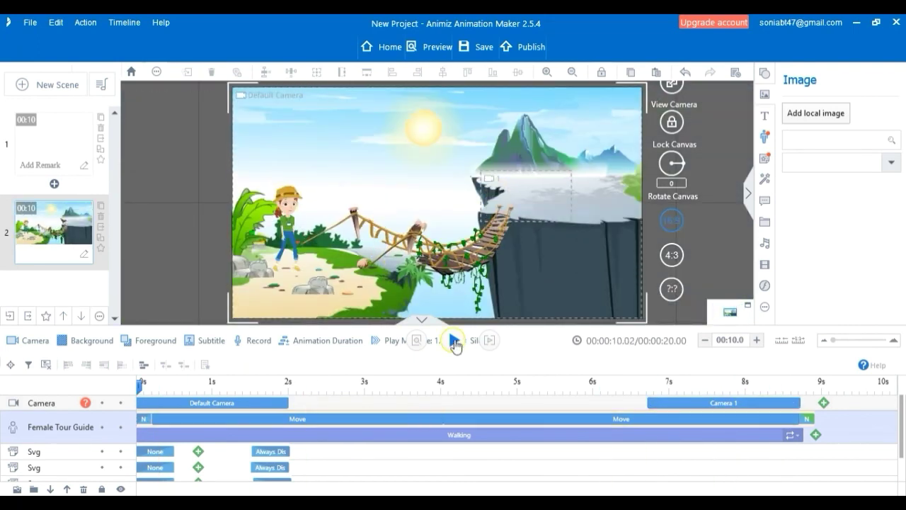
{"action": "left_click", "coordinate": [454, 340]}
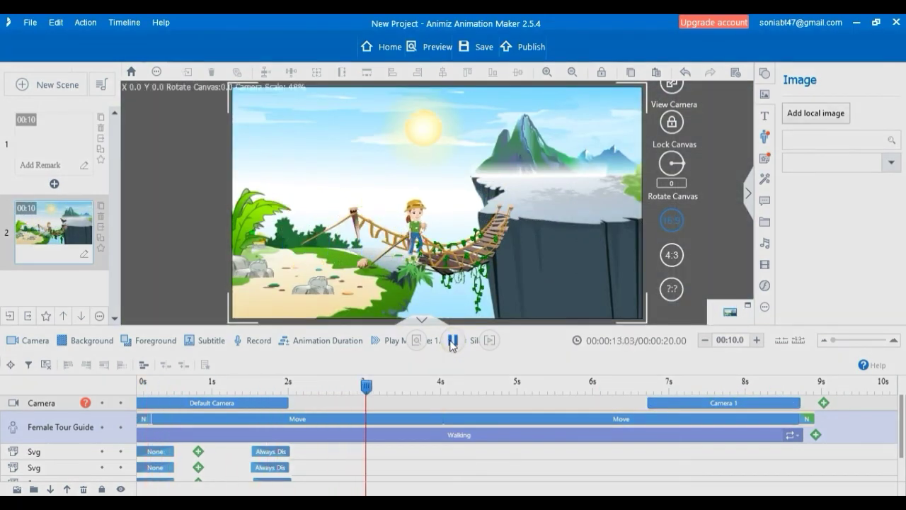